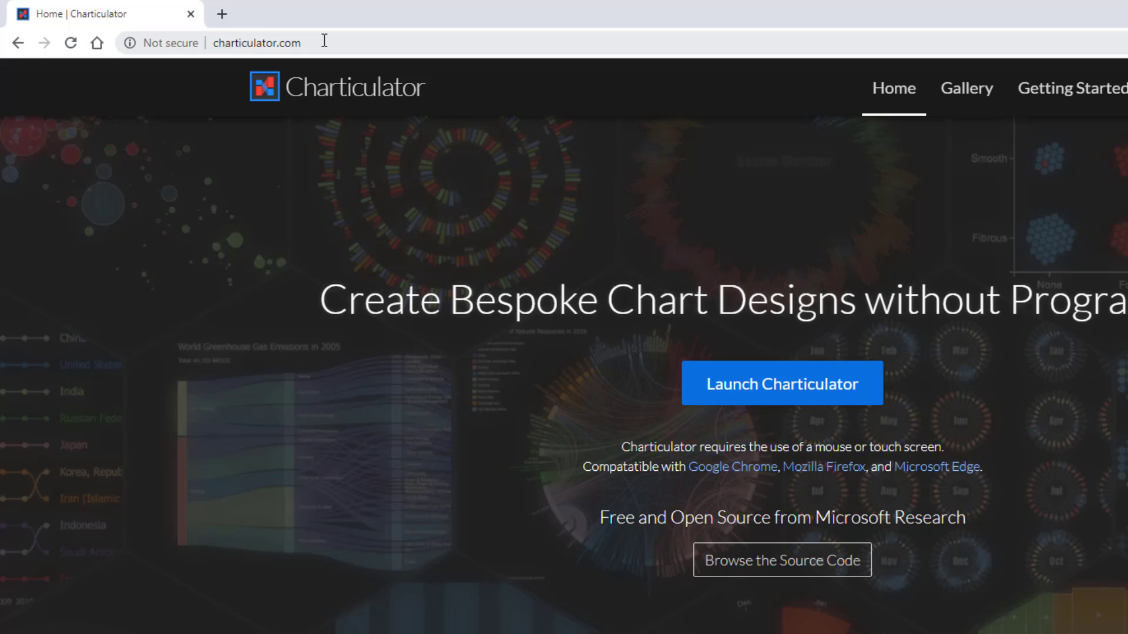
# Step: Launch Charticulator and bring up its New chart screen with the data-file dialog
pyautogui.click(809, 388)
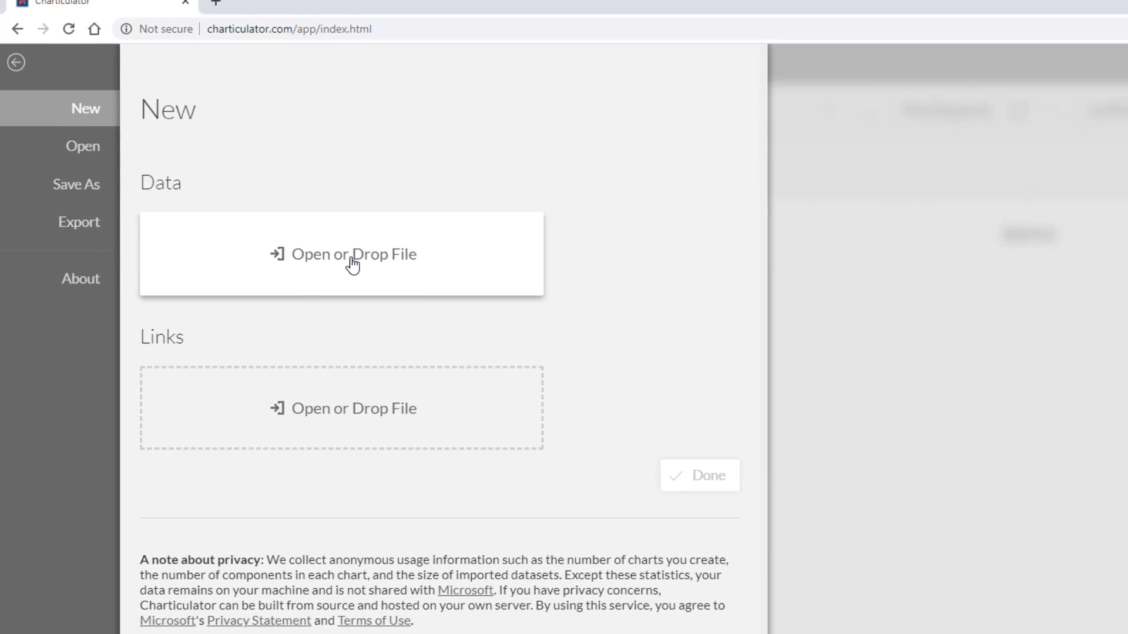
# Step: Load GDP circles.csv as the chart's data source
pyautogui.click(353, 263)
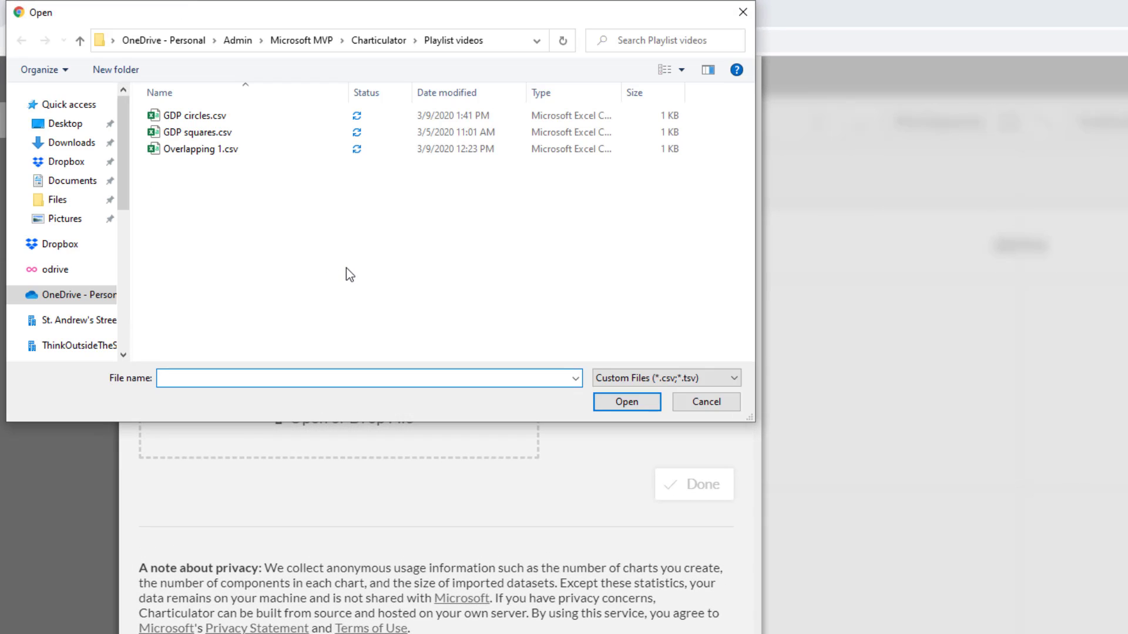
pyautogui.click(195, 115)
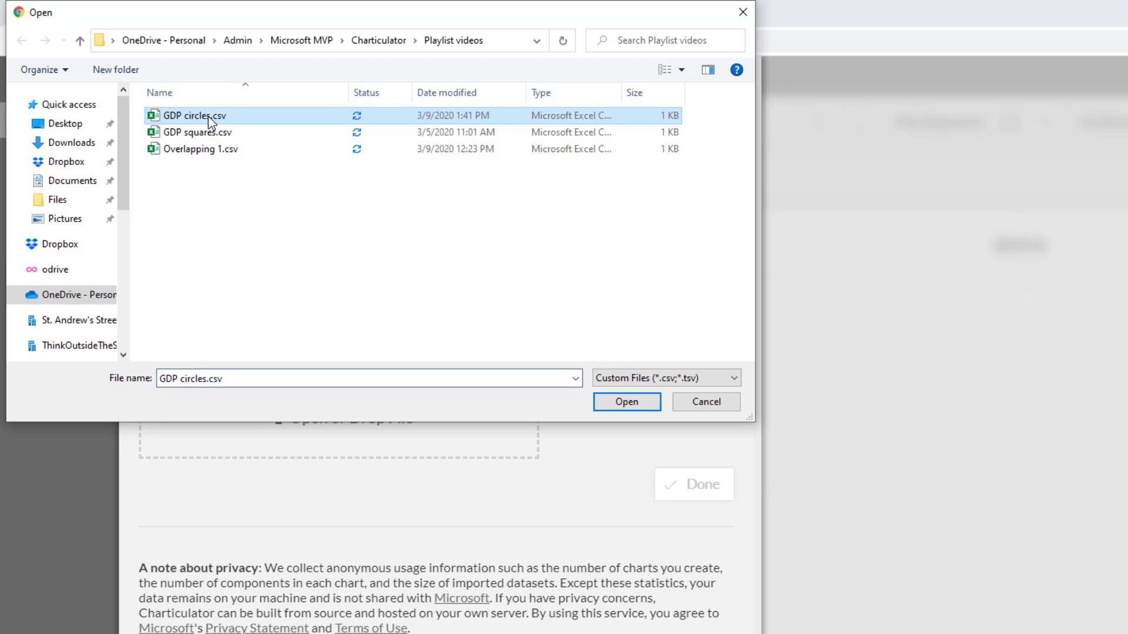
pyautogui.click(627, 403)
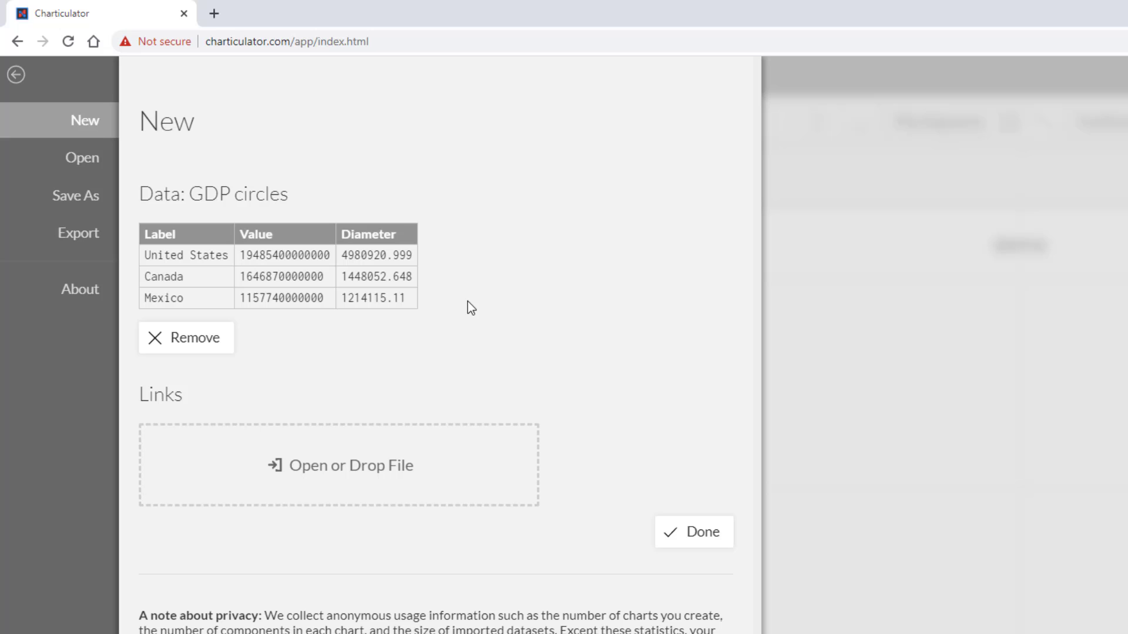
# Step: Create the GDP circles chart and pick ellipse as the mark shape
pyautogui.click(688, 536)
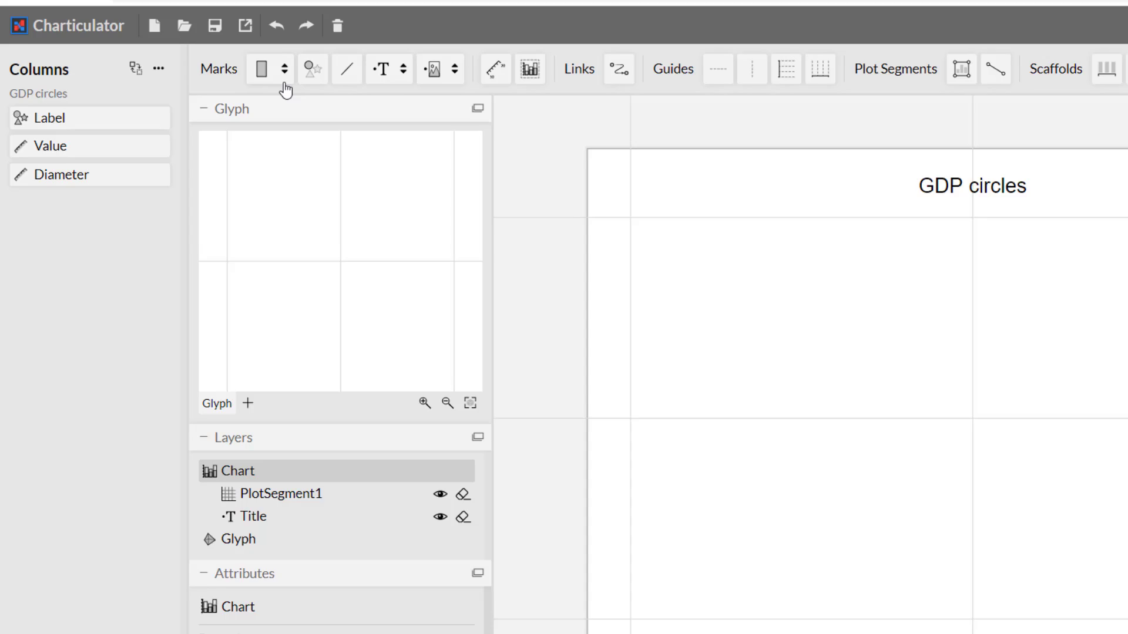
pyautogui.click(298, 65)
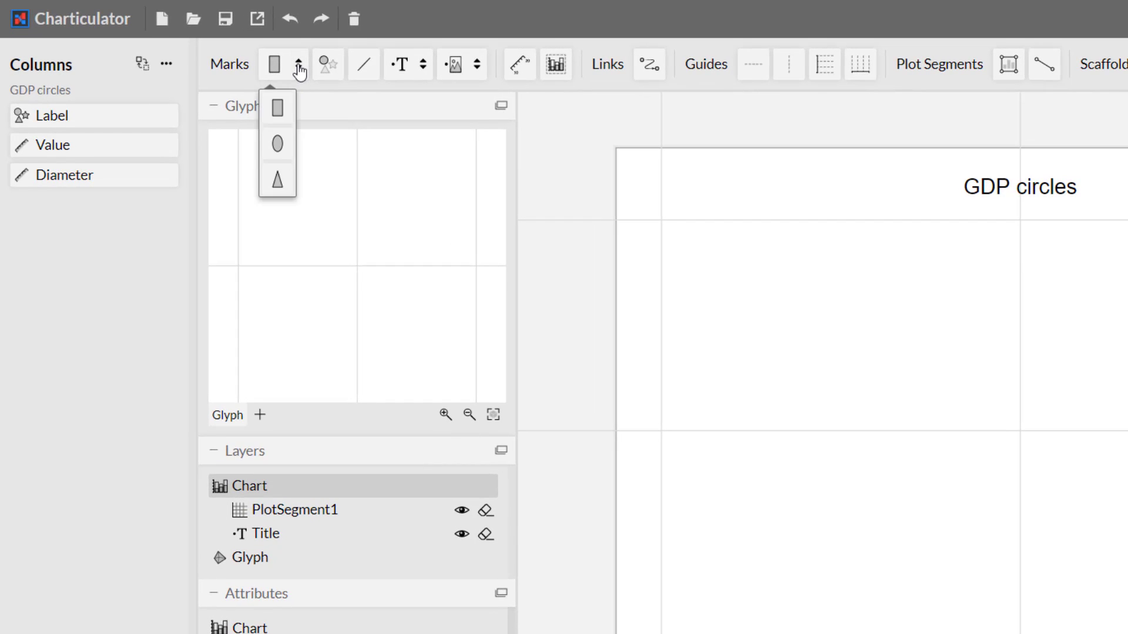
pyautogui.click(278, 143)
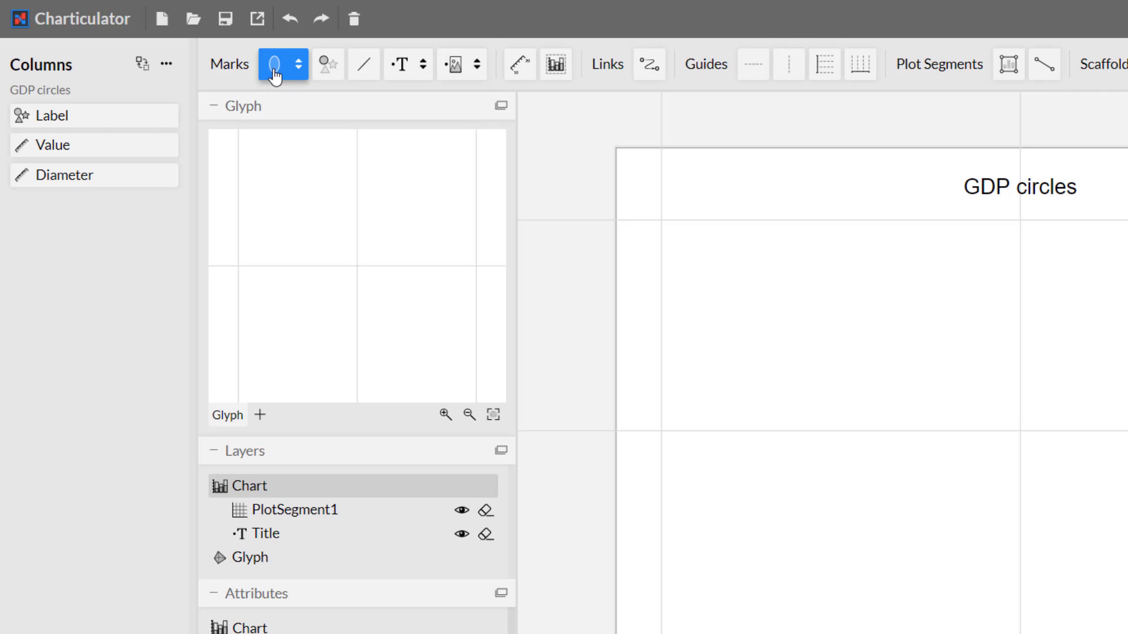
# Step: Place an ellipse in the glyph with width and height bound to Diameter
pyautogui.moveTo(276, 67); pyautogui.dragTo(354, 272)
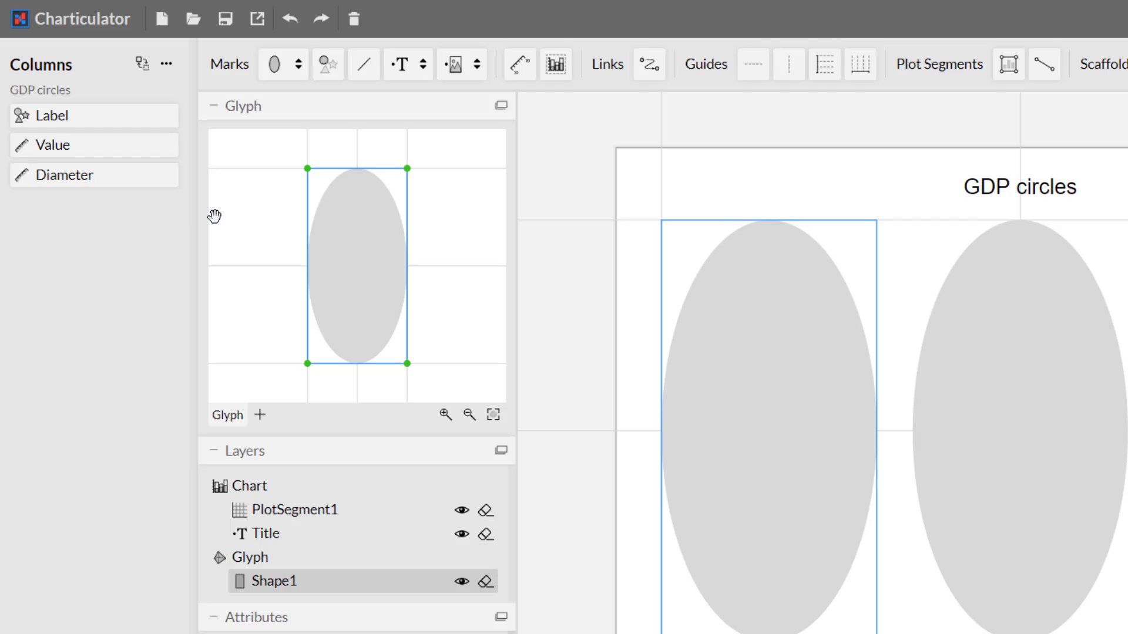
pyautogui.moveTo(93, 175); pyautogui.dragTo(357, 374)
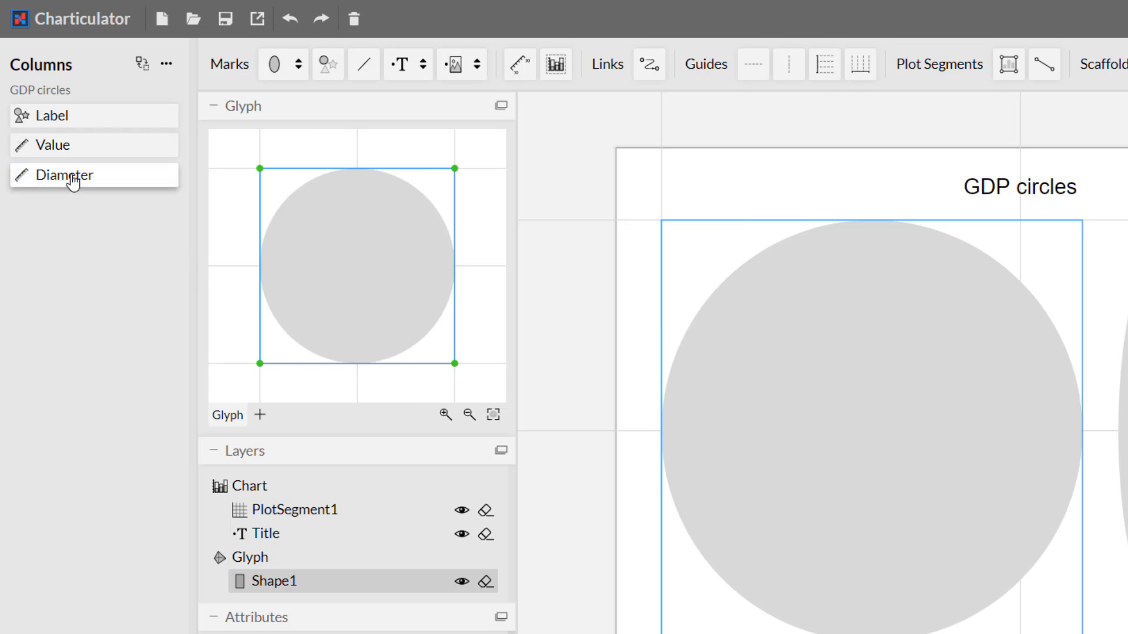
pyautogui.moveTo(66, 174); pyautogui.dragTo(254, 237)
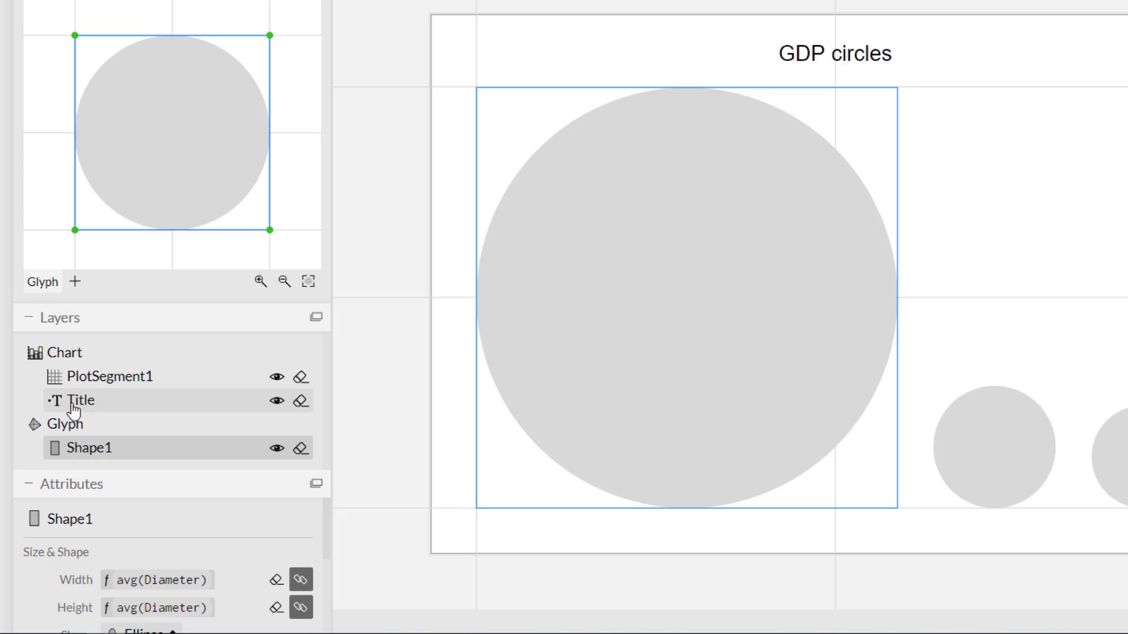
# Step: Replace the chart title text with 'GDP for countries in 2017'
pyautogui.click(87, 405)
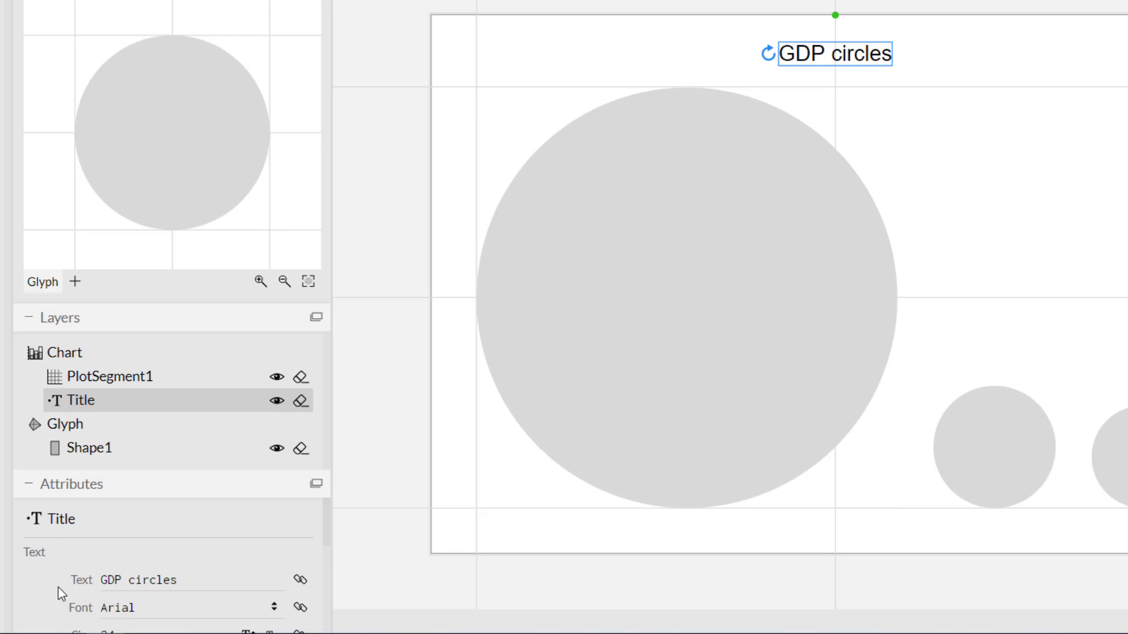
pyautogui.click(129, 579)
pyautogui.hotkey('ctrl', 'a')
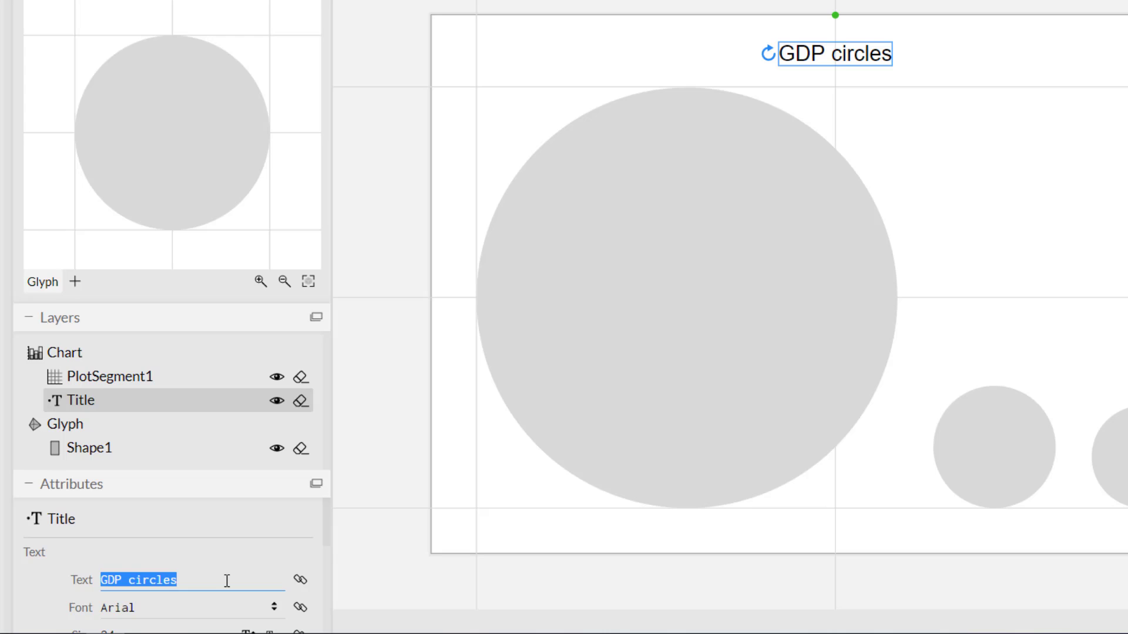
pyautogui.write('GDP ')
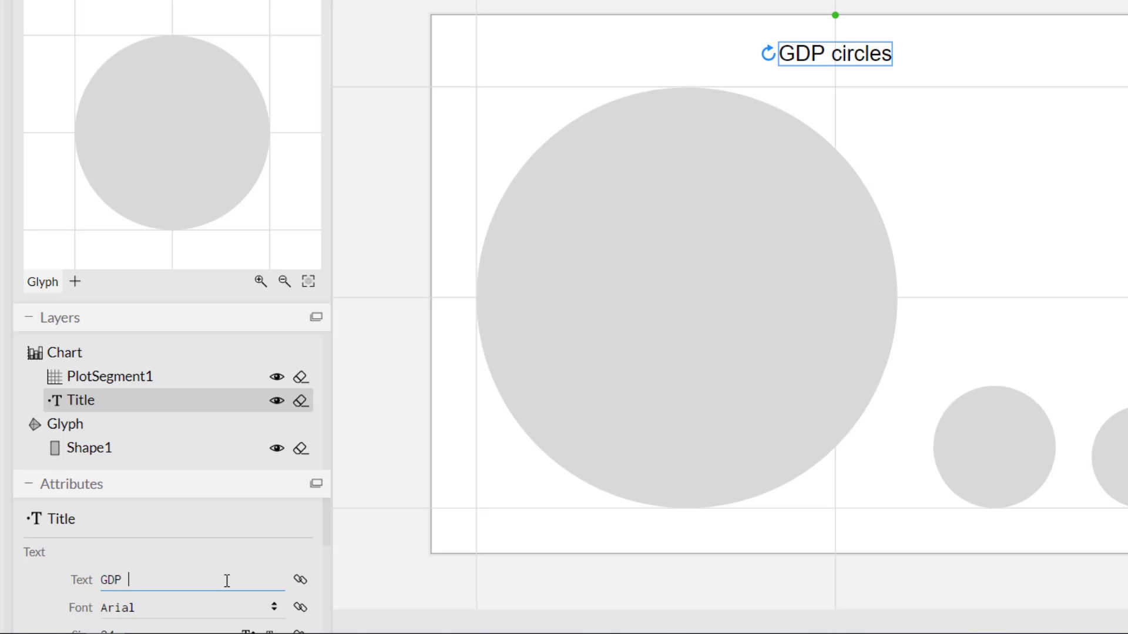
pyautogui.write('for countri')
pyautogui.write('es in 201')
pyautogui.write('7')
pyautogui.press('Return')
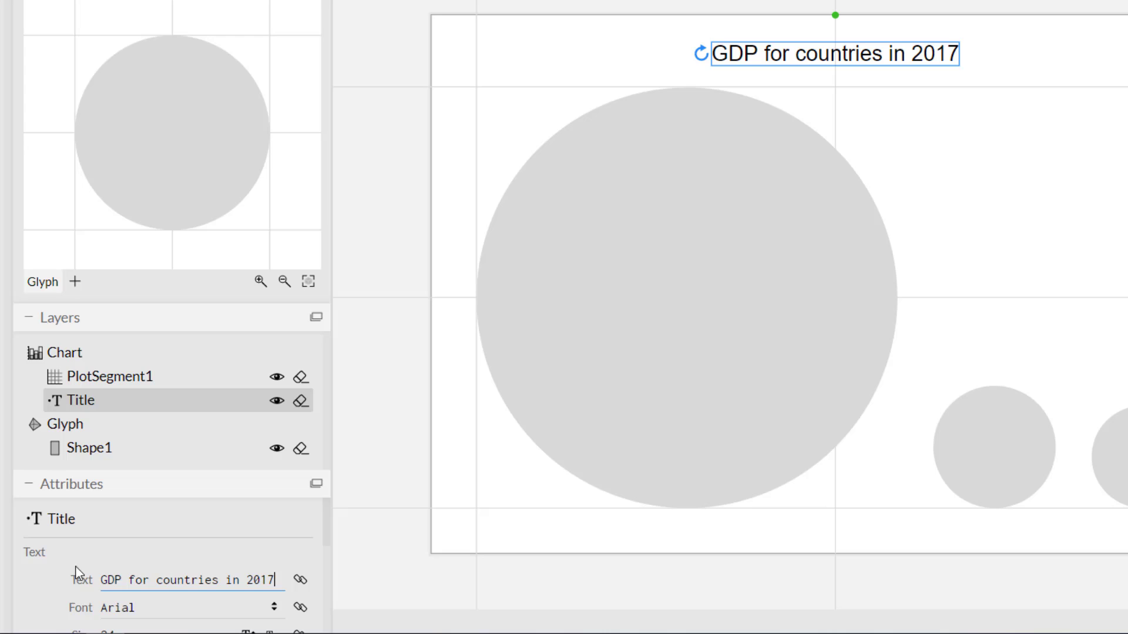
pyautogui.scroll(-2, 54, 590)
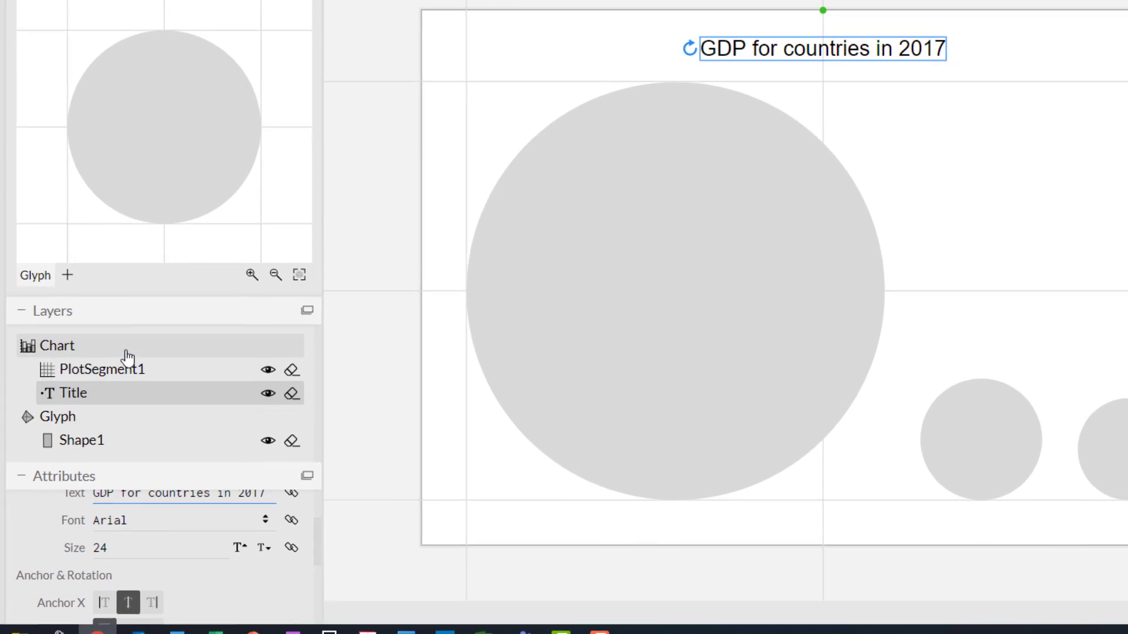
# Step: Set PlotSegment1's sub-layout type to Overlap with Middle alignment
pyautogui.click(121, 370)
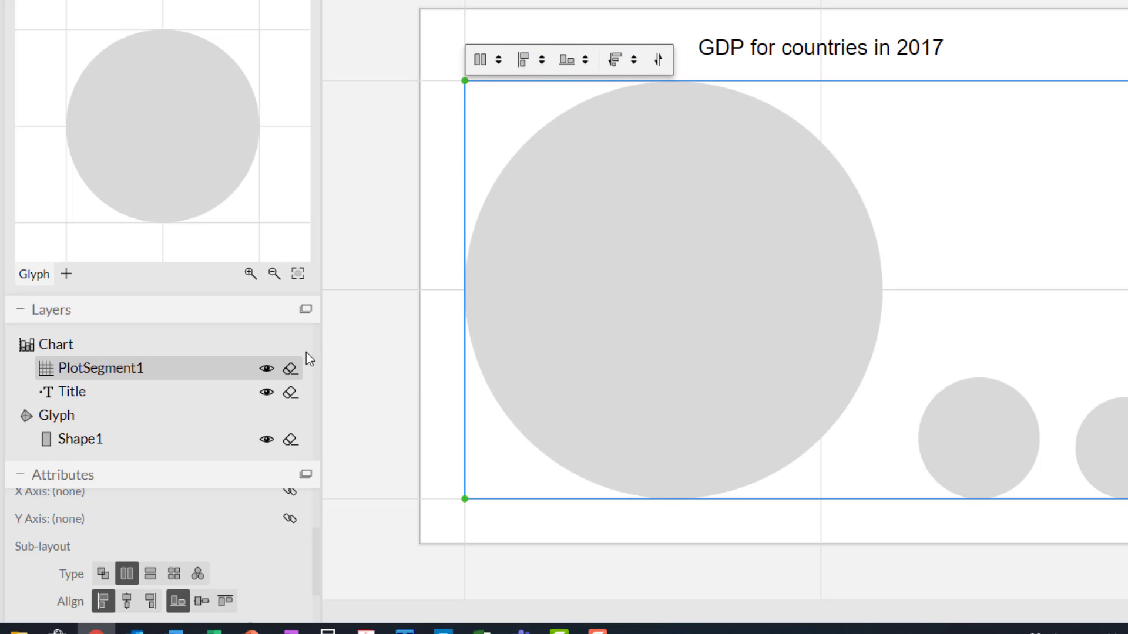
pyautogui.click(103, 574)
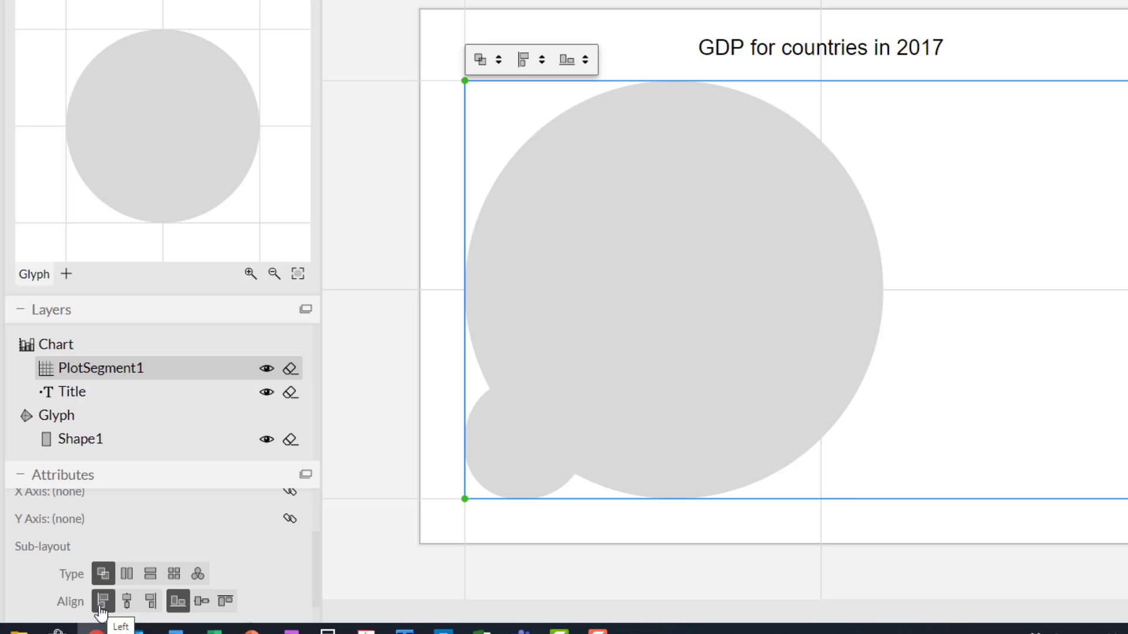
pyautogui.click(128, 601)
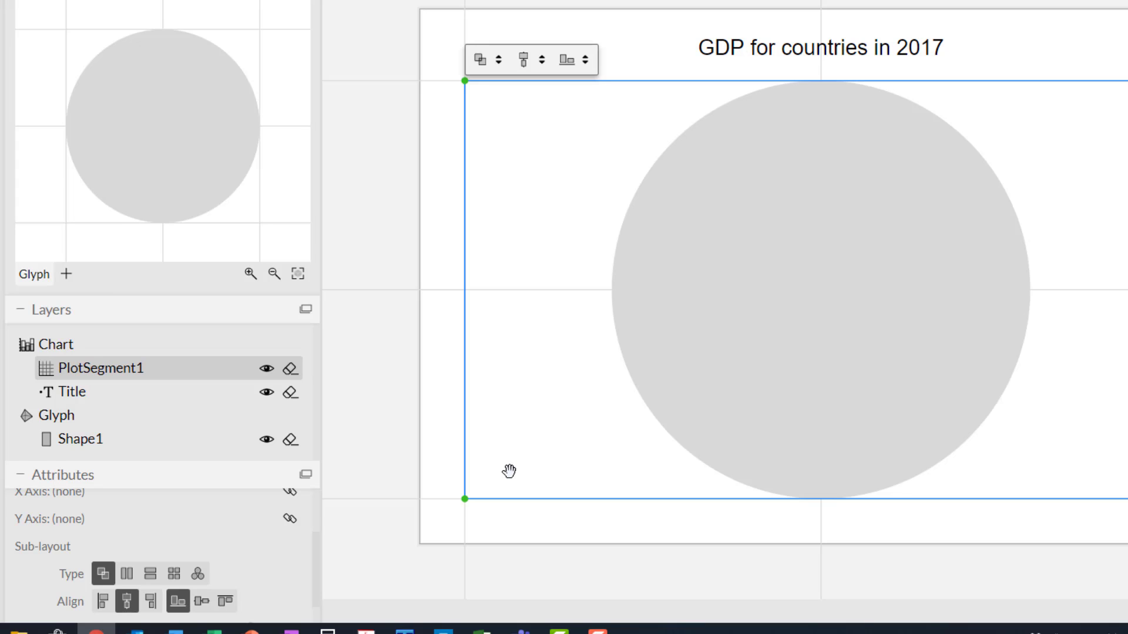
# Step: Give the ellipse a white outline and set its line width to 2
pyautogui.click(71, 440)
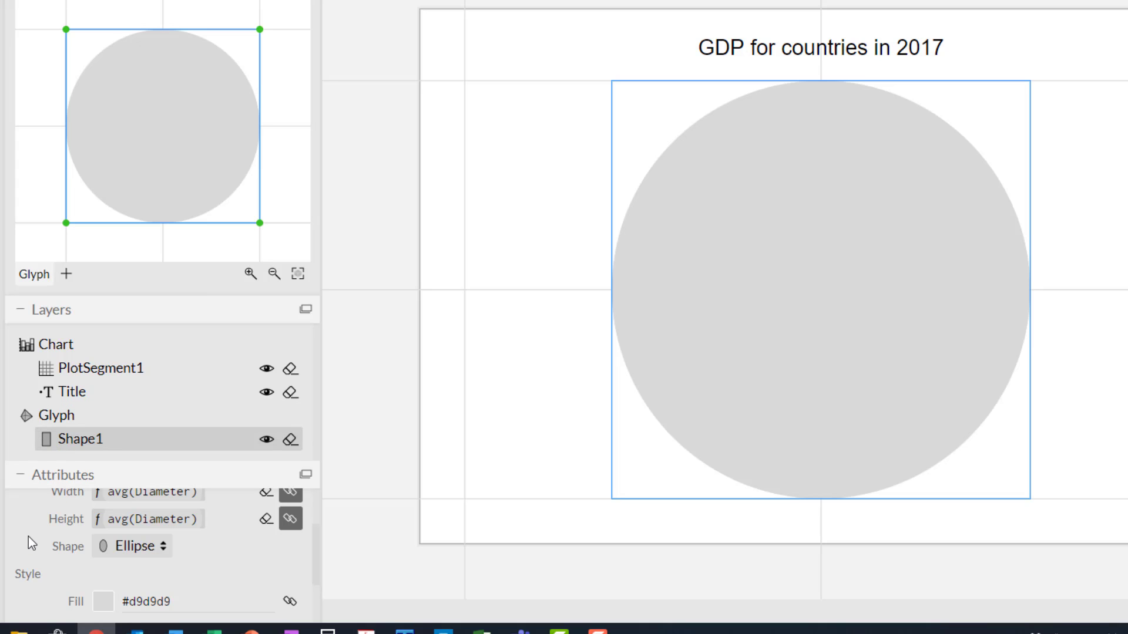
pyautogui.scroll(-3, 28, 537)
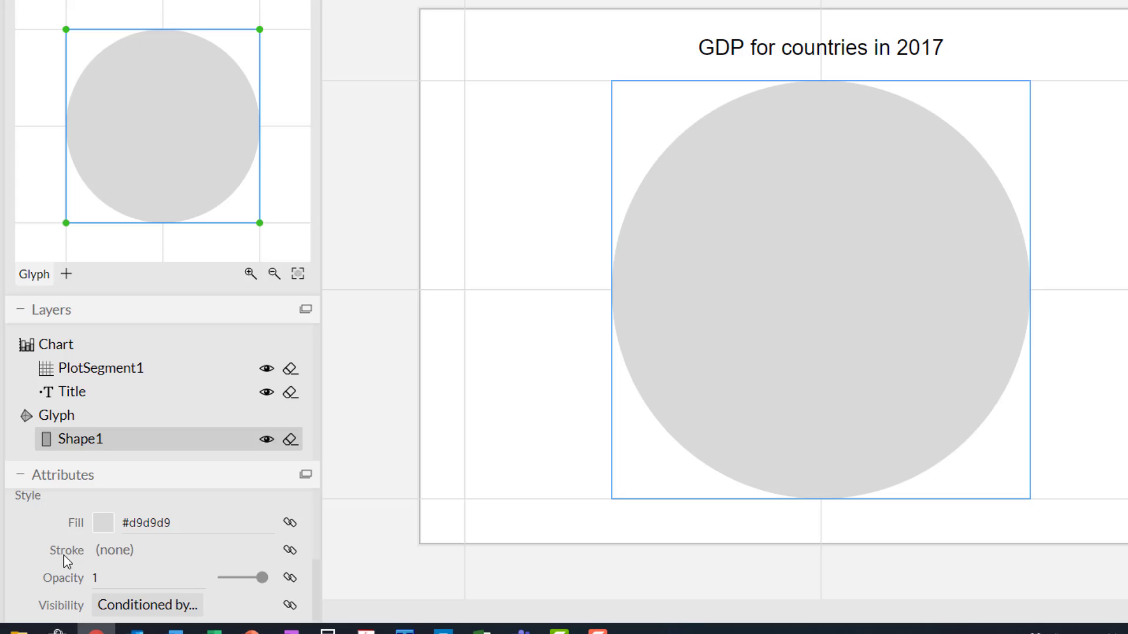
pyautogui.click(120, 553)
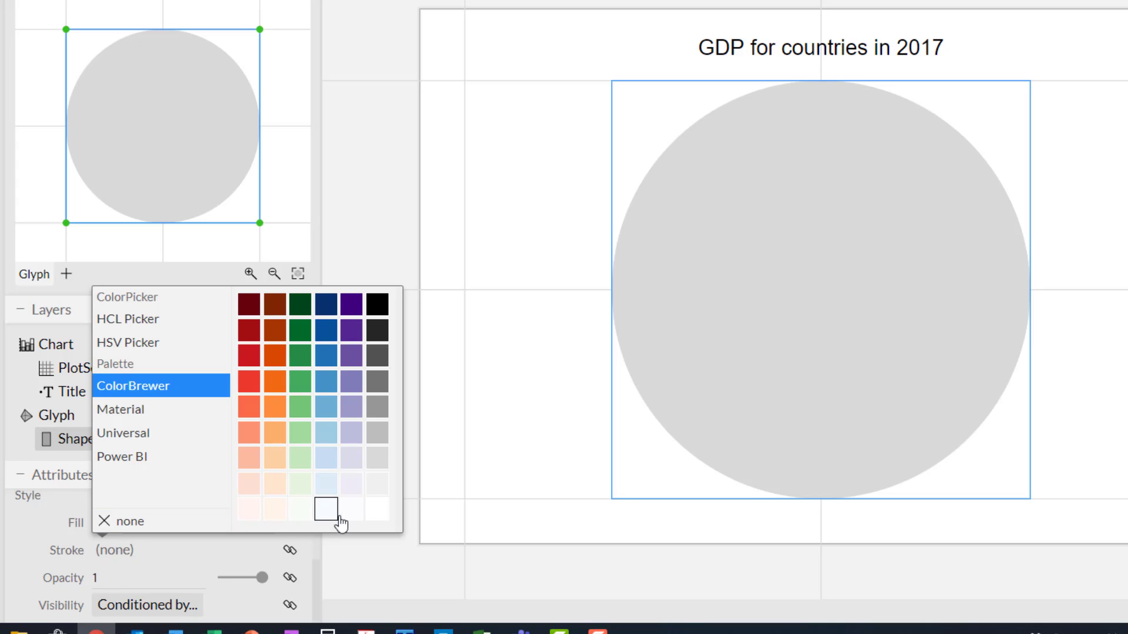
pyautogui.click(376, 509)
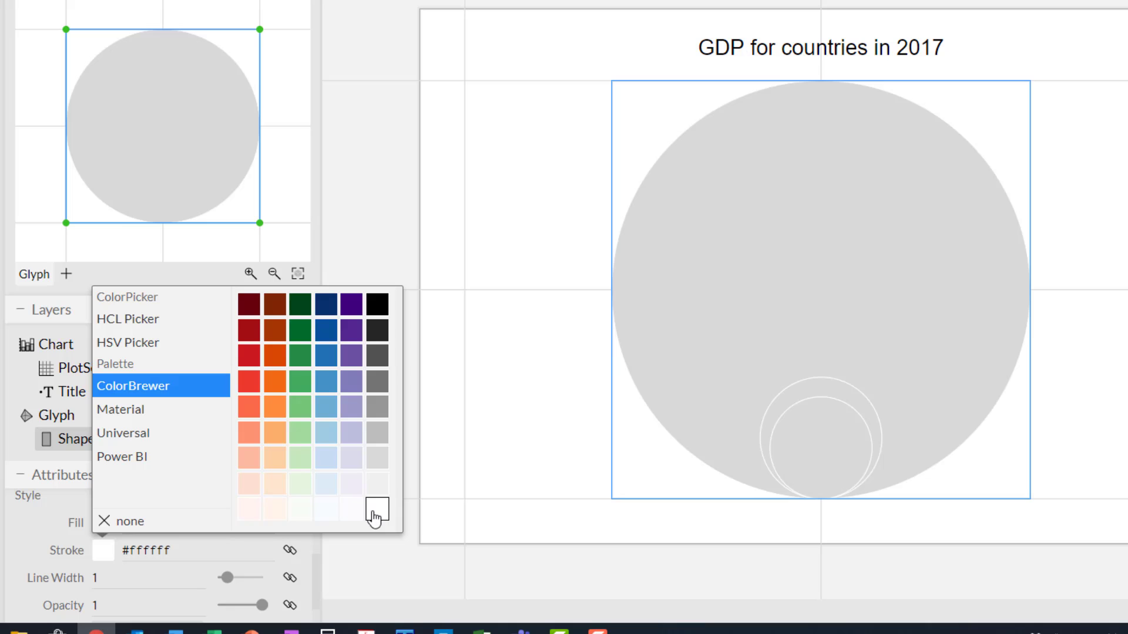
pyautogui.click(108, 579)
pyautogui.doubleClick(97, 578)
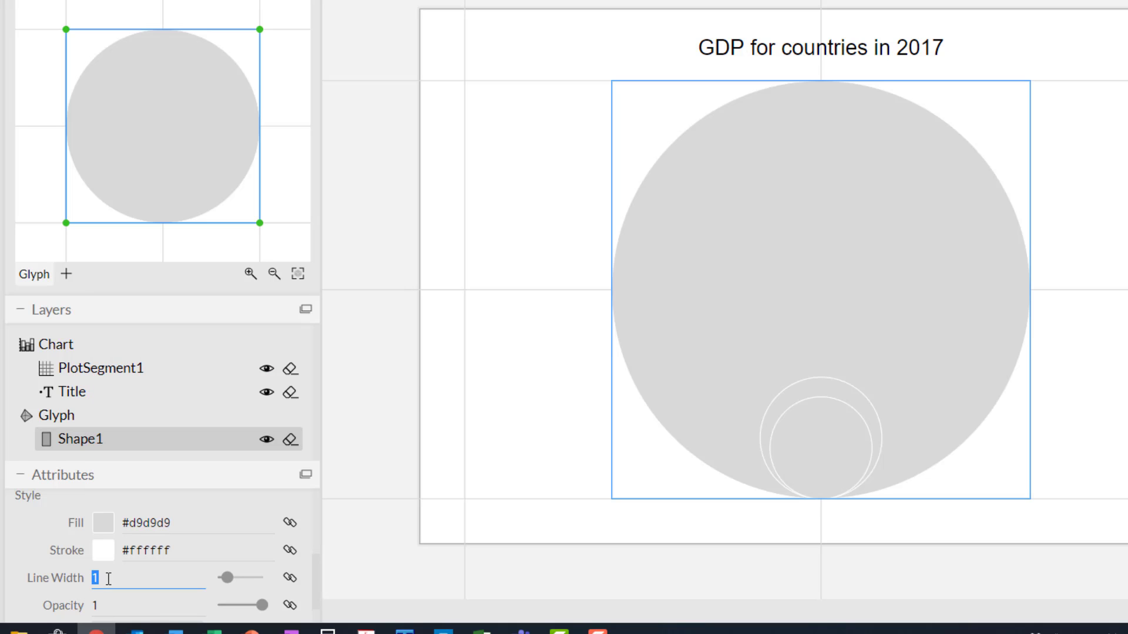
pyautogui.write('2')
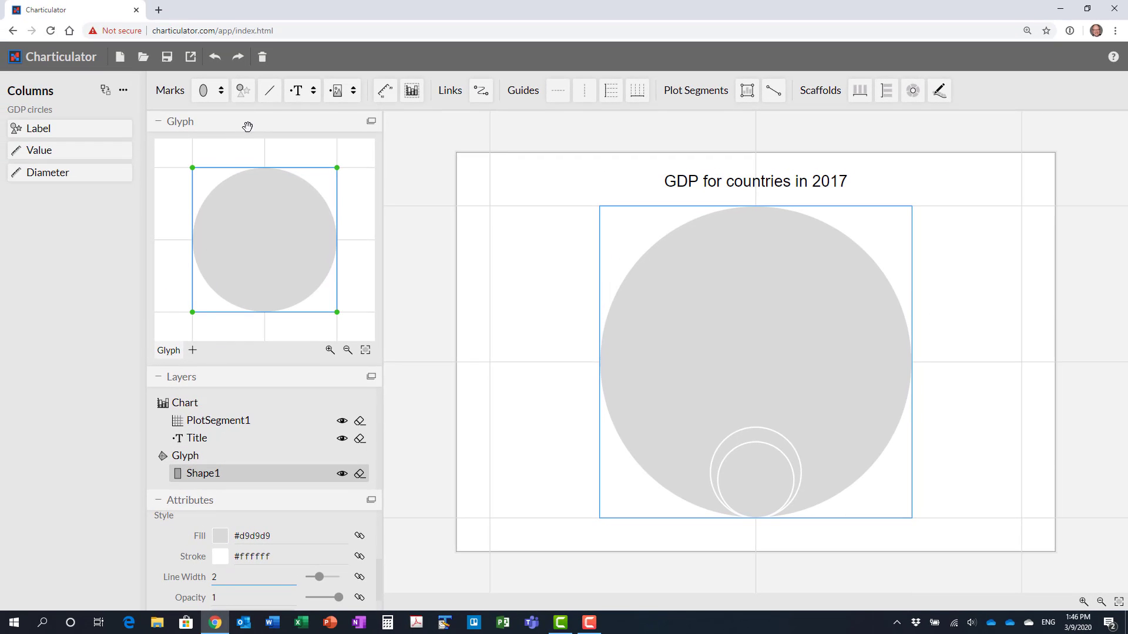
# Step: Add a text mark to the glyph with its text bound to the Label column
pyautogui.click(299, 92)
pyautogui.moveTo(299, 92); pyautogui.dragTo(265, 238)
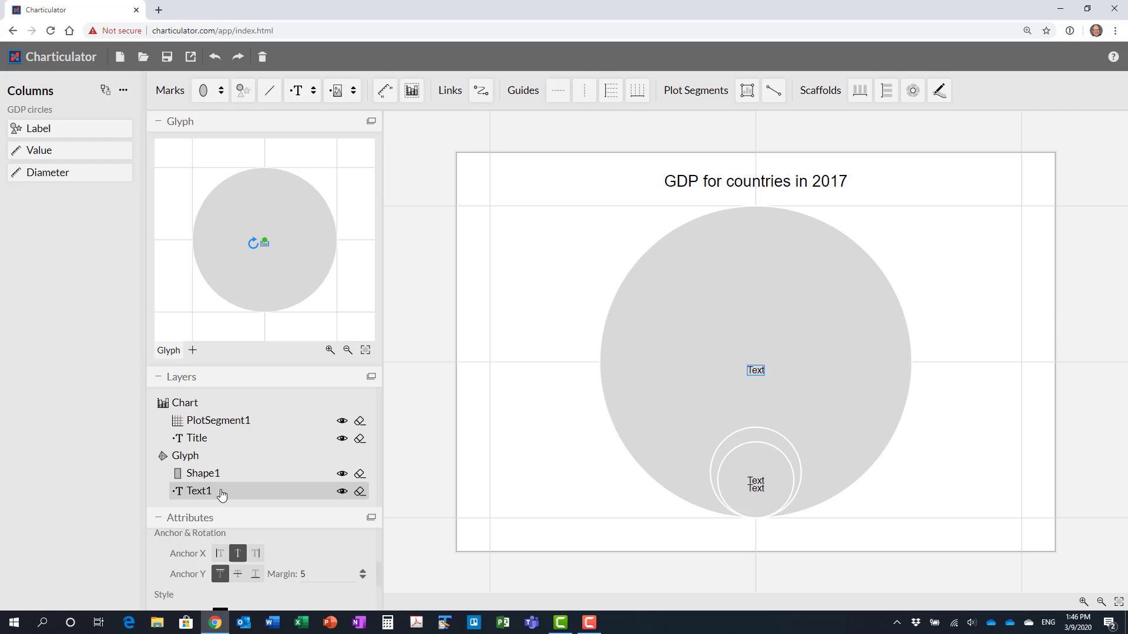
pyautogui.scroll(3, 187, 578)
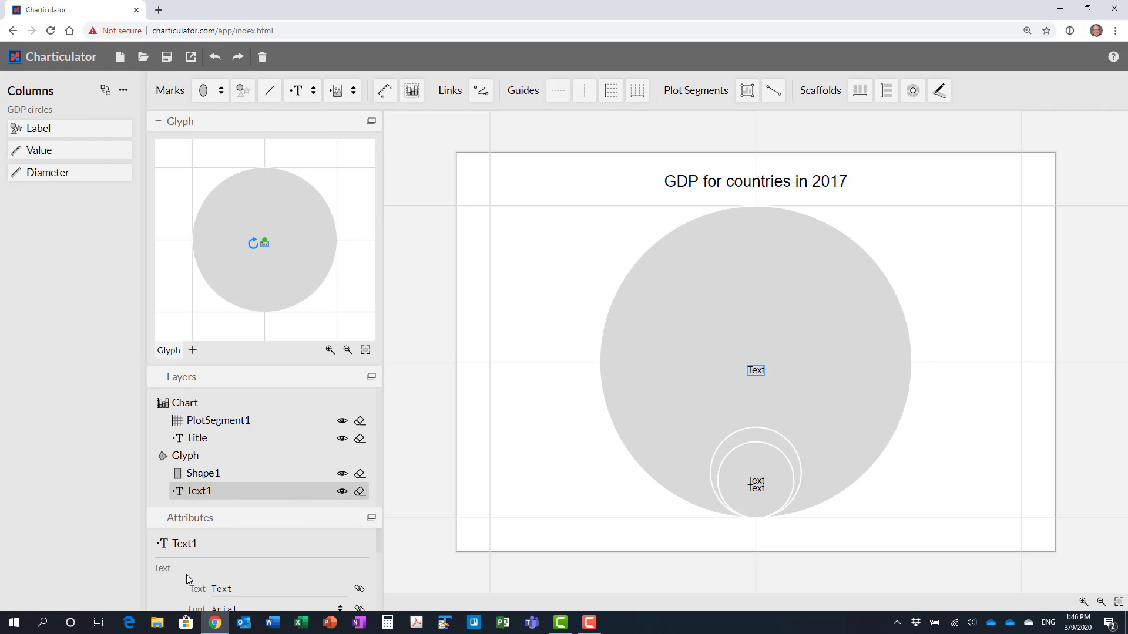
pyautogui.click(220, 589)
pyautogui.moveTo(39, 128)
pyautogui.mouseDown()
pyautogui.moveTo(259, 585)
pyautogui.moveTo(275, 592)
pyautogui.mouseUp()
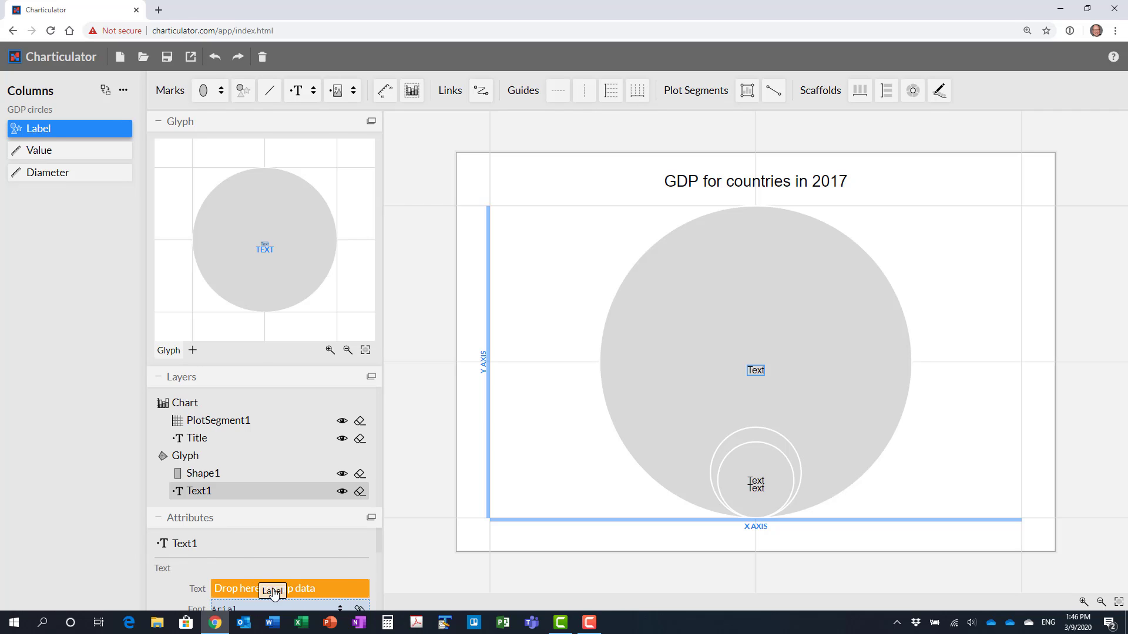
pyautogui.moveTo(275, 592)
pyautogui.mouseDown()
pyautogui.moveTo(319, 591)
pyautogui.moveTo(304, 591)
pyautogui.mouseUp()
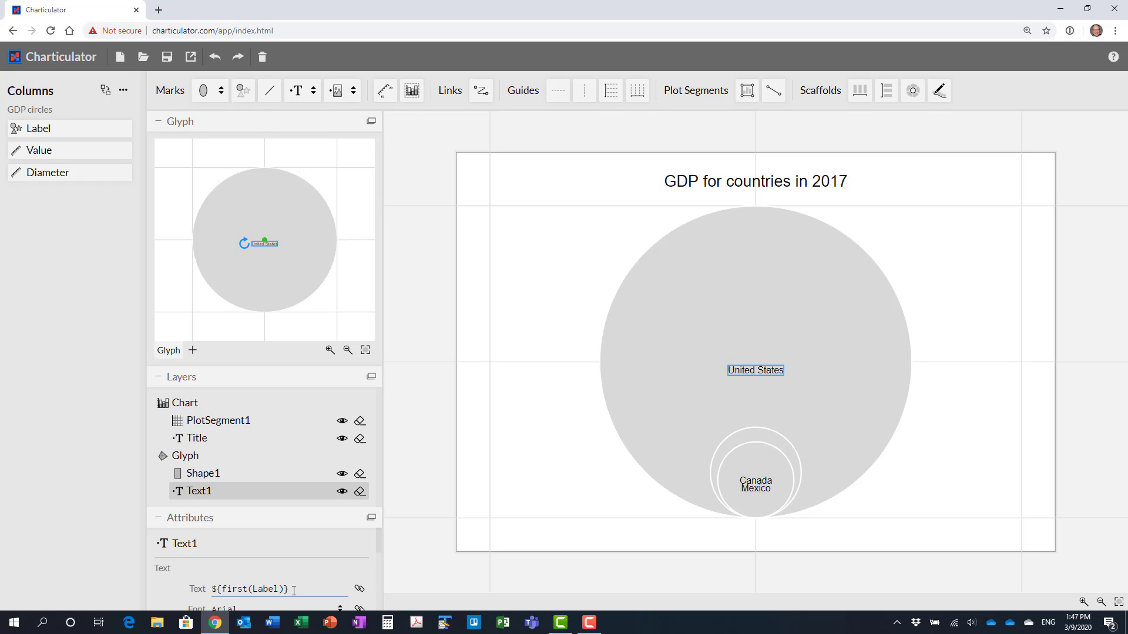
# Step: Copy the ${first(Label)} expression, then bind the label text to the Value column
pyautogui.doubleClick(294, 589)
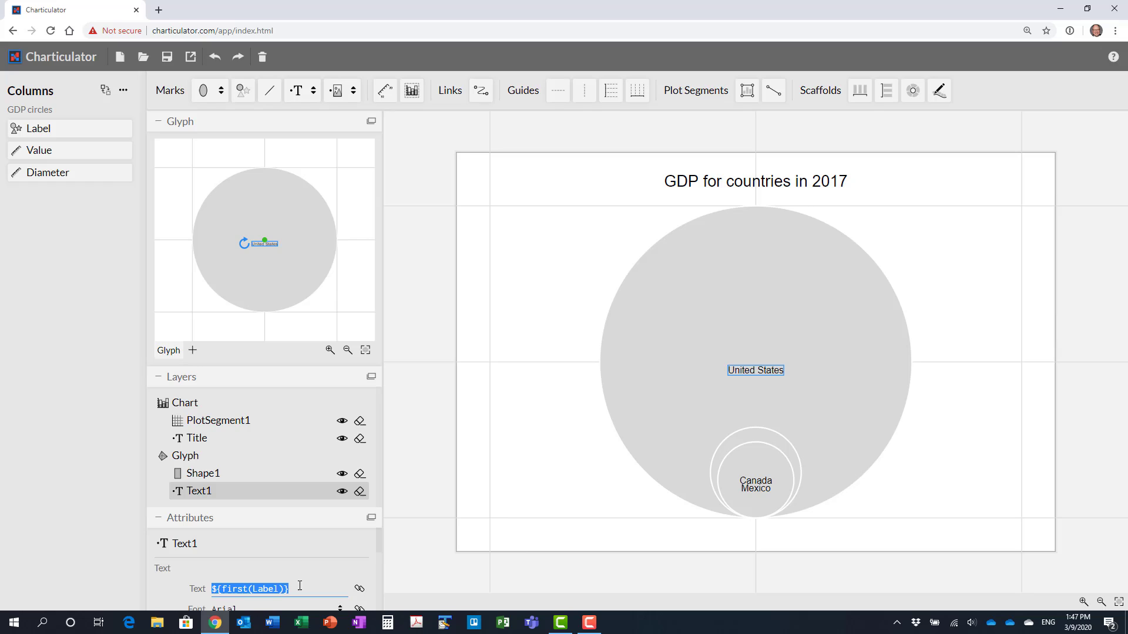
pyautogui.hotkey('ctrl', 'c')
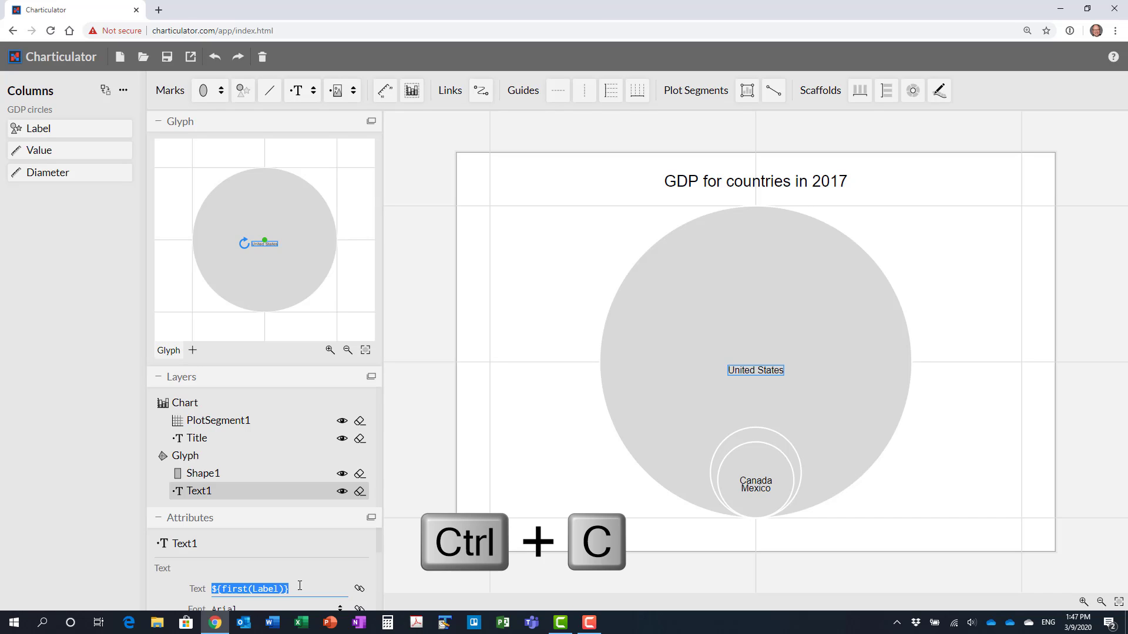
pyautogui.click(12, 152)
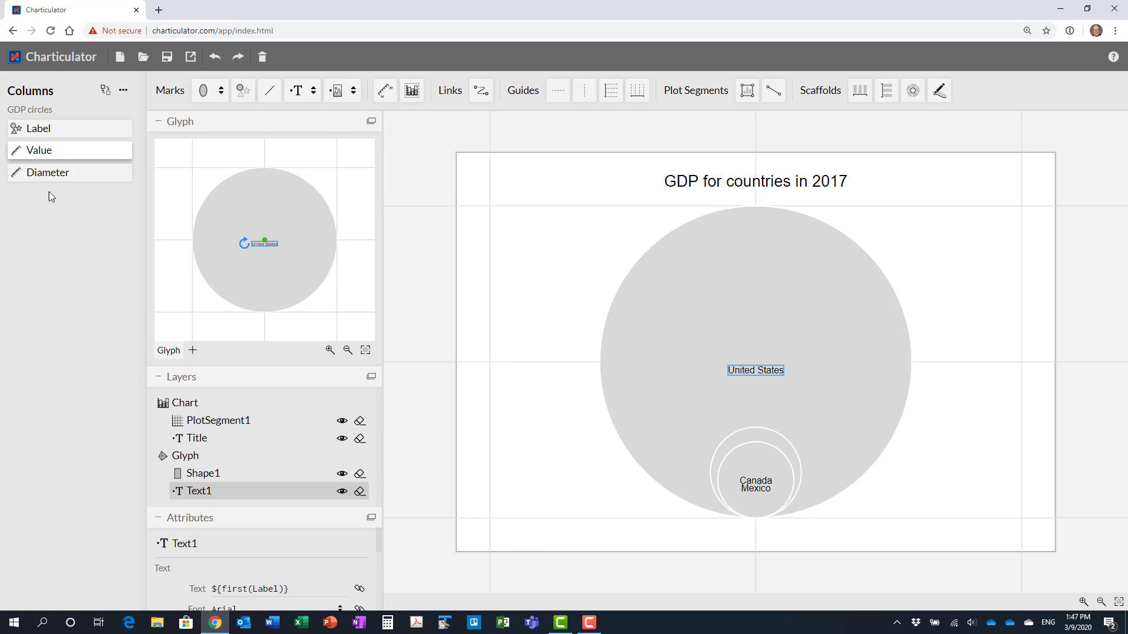
pyautogui.moveTo(39, 149); pyautogui.dragTo(303, 590)
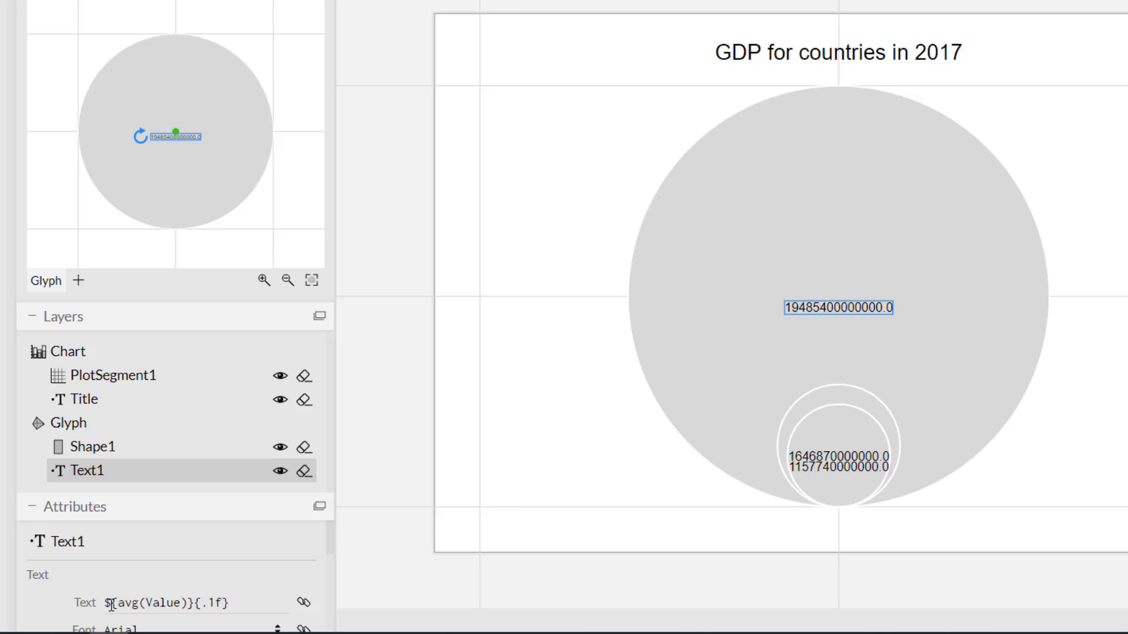
# Step: Prepend the copied Label expression and ': ' to the Value label text
pyautogui.click(137, 599)
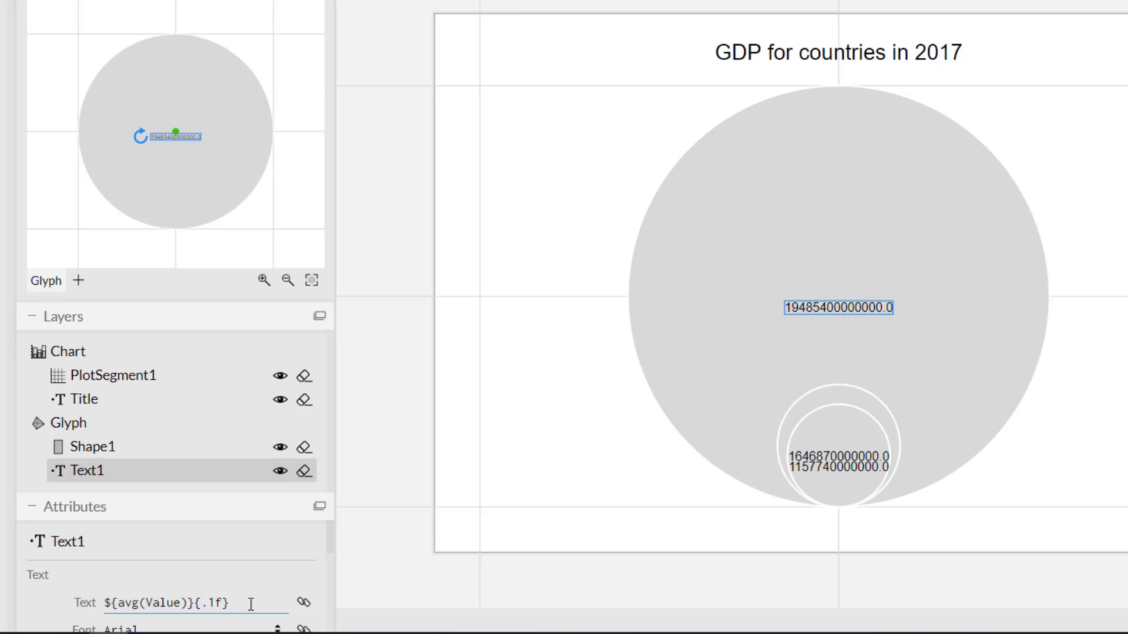
pyautogui.click(105, 603)
pyautogui.click(106, 603)
pyautogui.moveTo(107, 603); pyautogui.dragTo(208, 605)
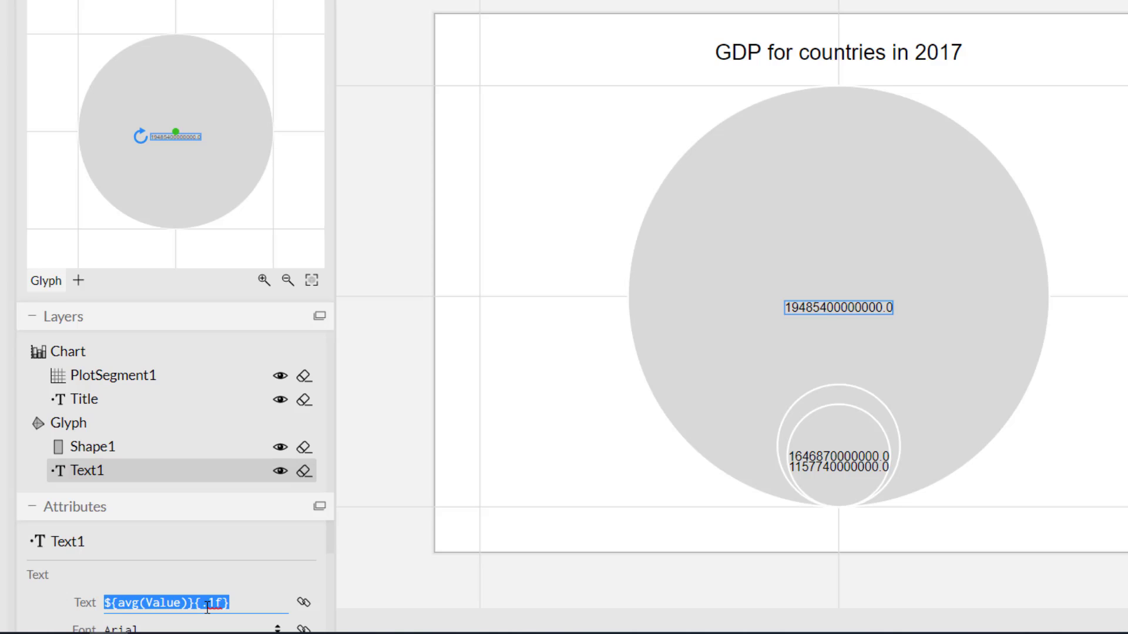
pyautogui.press('Home')
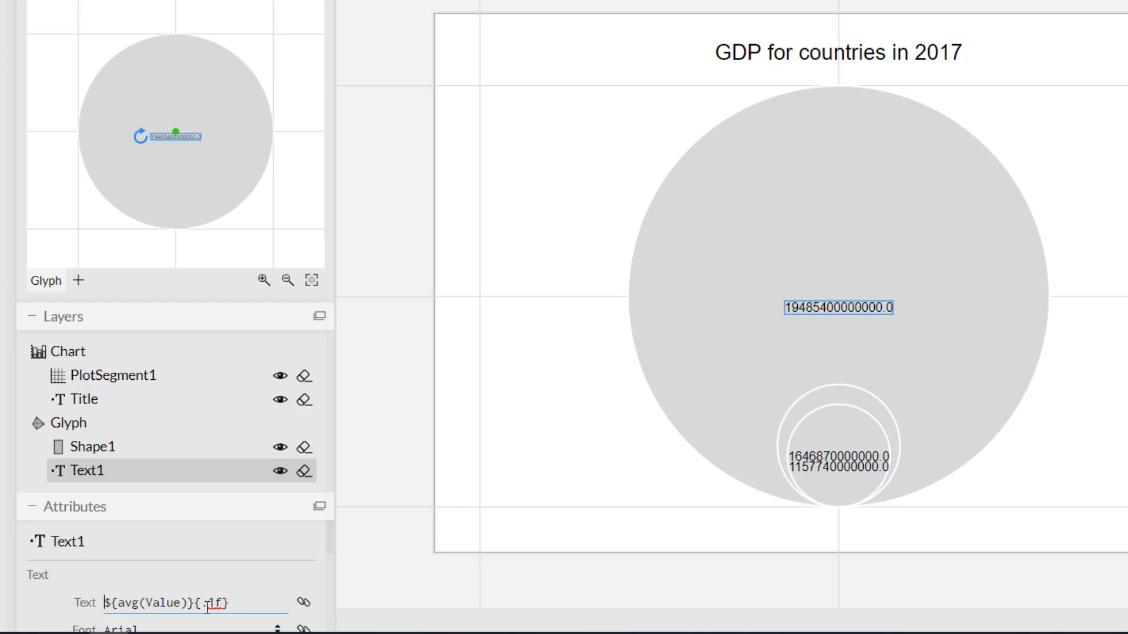
pyautogui.hotkey('ctrl', 'v')
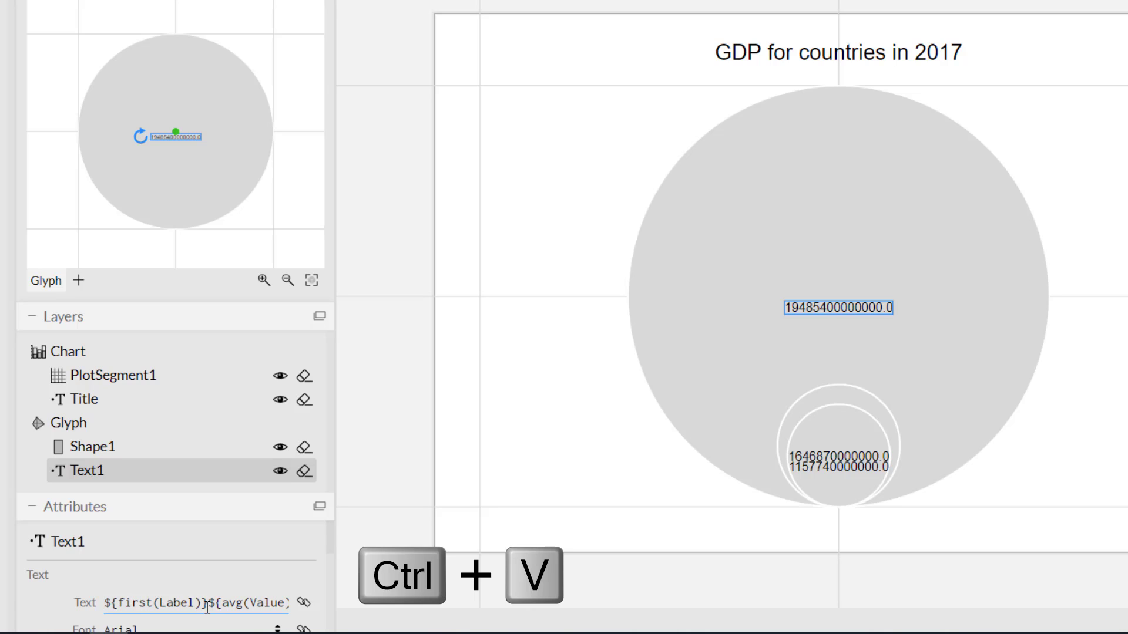
pyautogui.write(':')
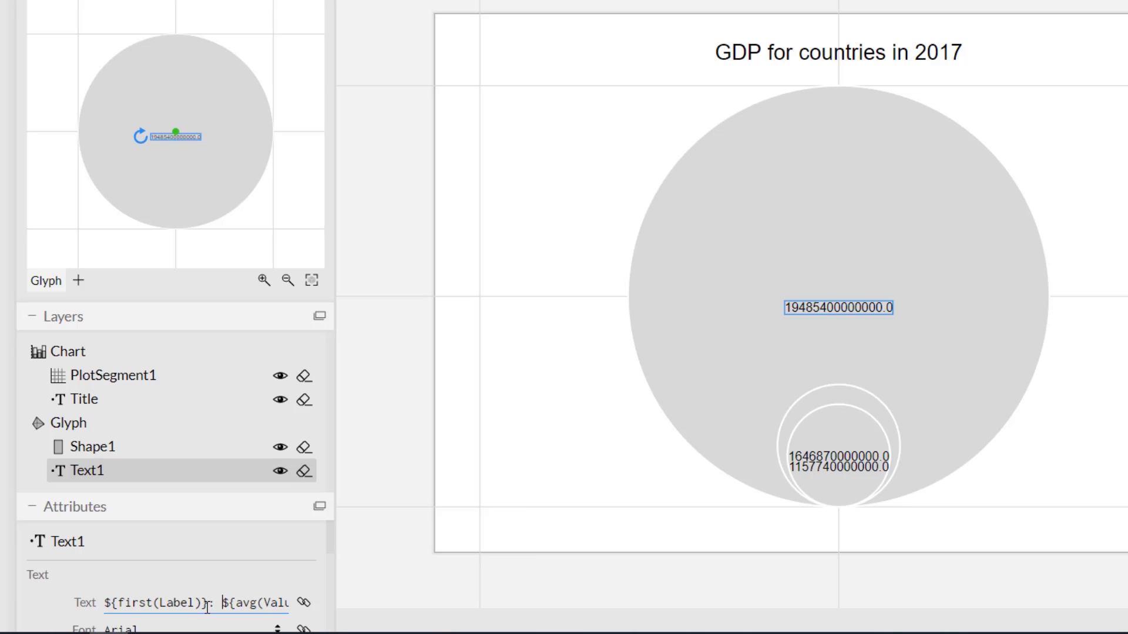
pyautogui.press('Return')
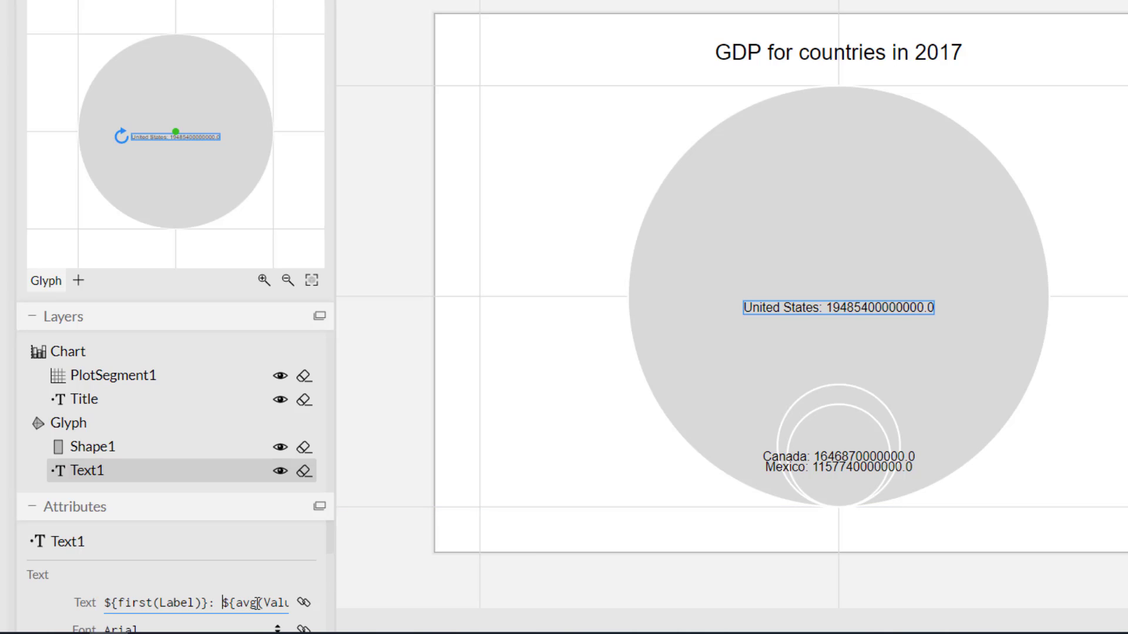
# Step: Change the label's number format from {.1f} to {.0f}
pyautogui.click(256, 604)
pyautogui.press('End')
pyautogui.write('{.1f}')
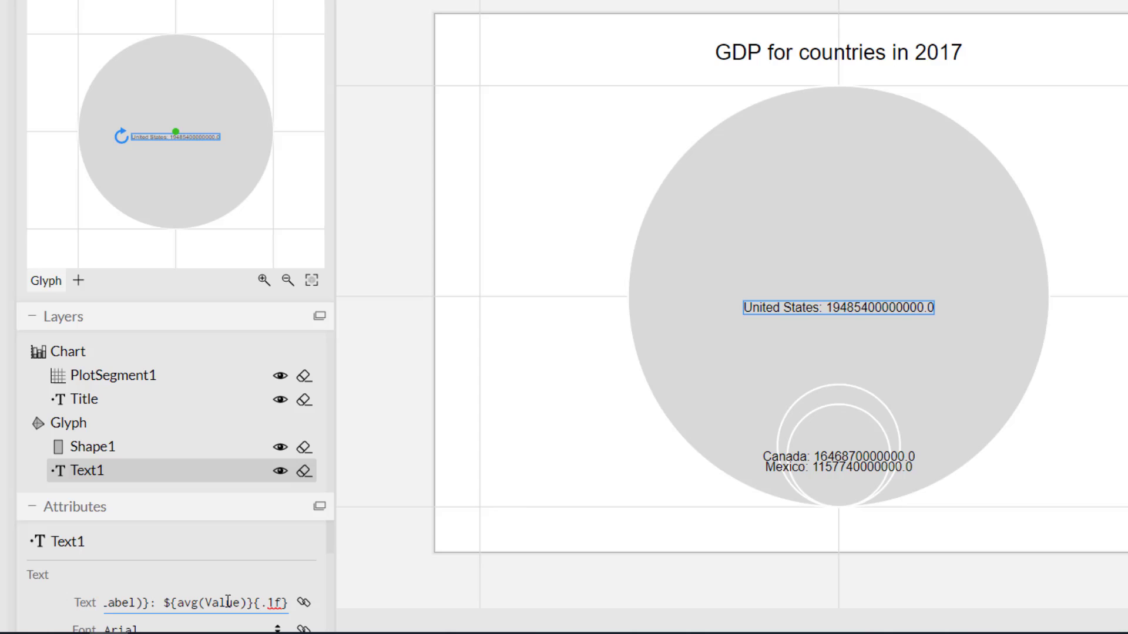
pyautogui.press('Left')
pyautogui.press('Left')
pyautogui.press('BackSpace')
pyautogui.write('0')
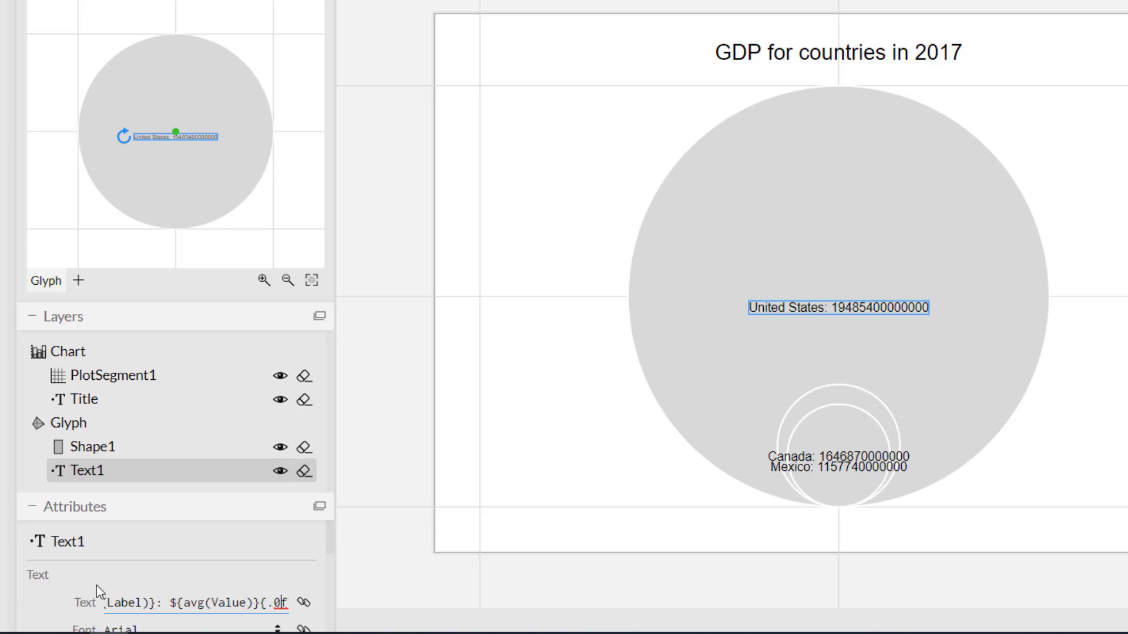
pyautogui.scroll(-2, 88, 590)
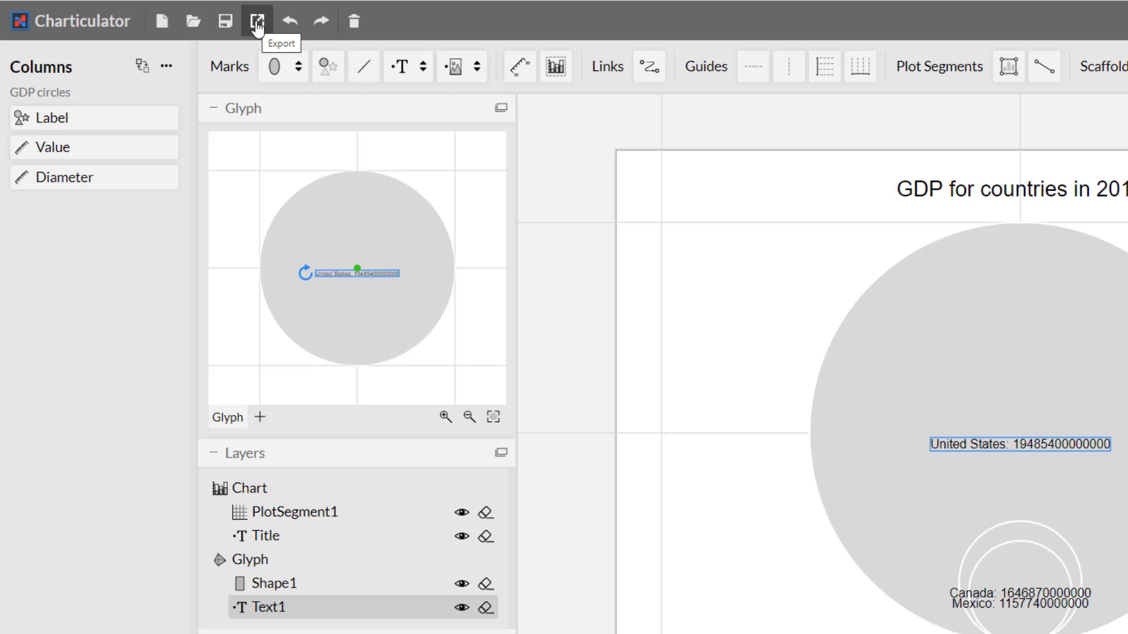
# Step: Download the labelled GDP chart as an SVG image, then go back to the chart editor
pyautogui.click(257, 21)
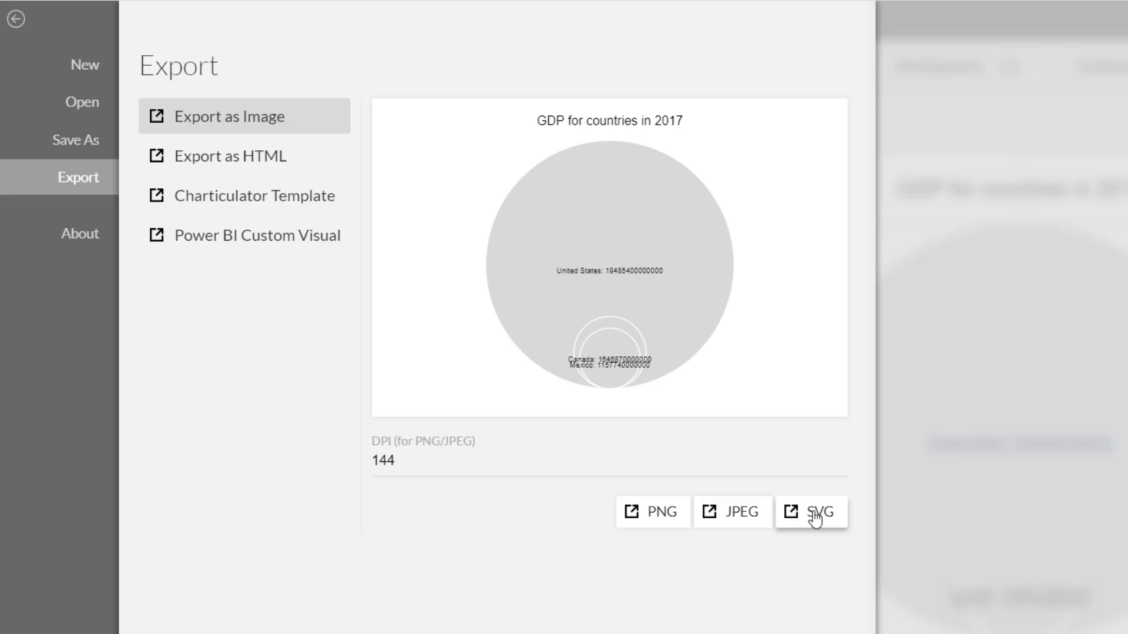
pyautogui.scroll(-3, 810, 519)
pyautogui.click(810, 393)
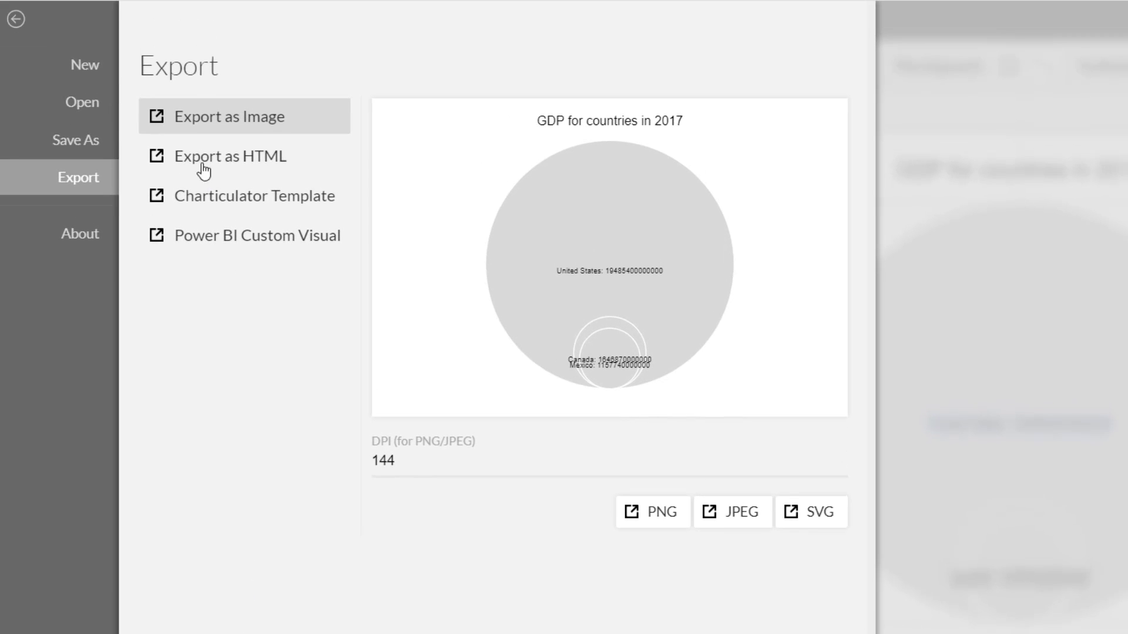
pyautogui.click(17, 20)
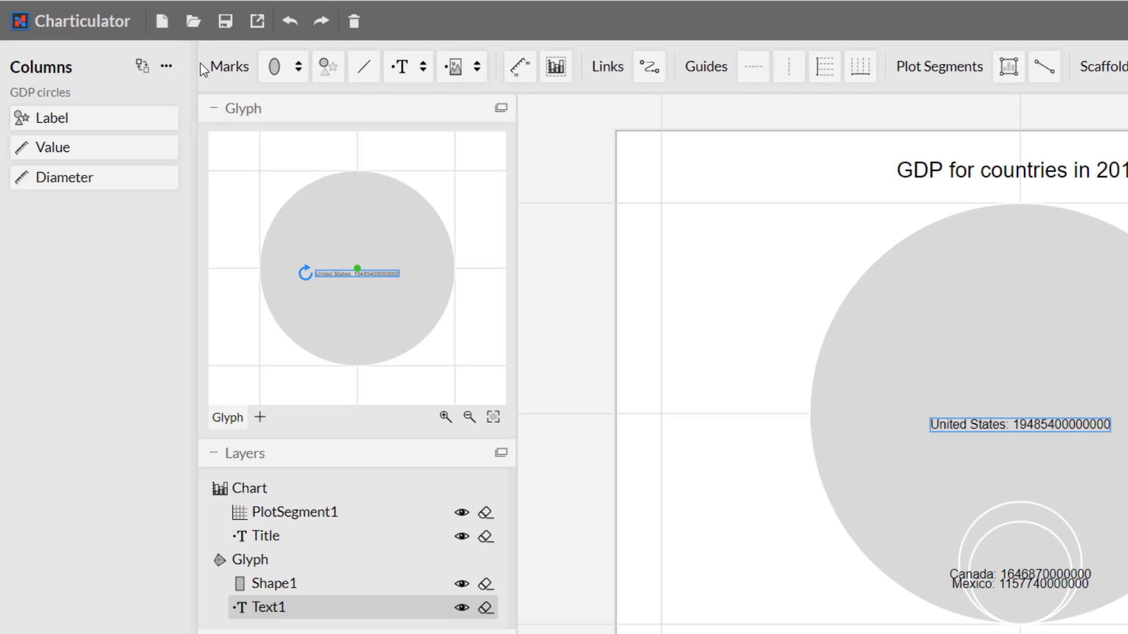
# Step: Open the Save As screen showing the chart preview named 'GDP circles'
pyautogui.click(227, 21)
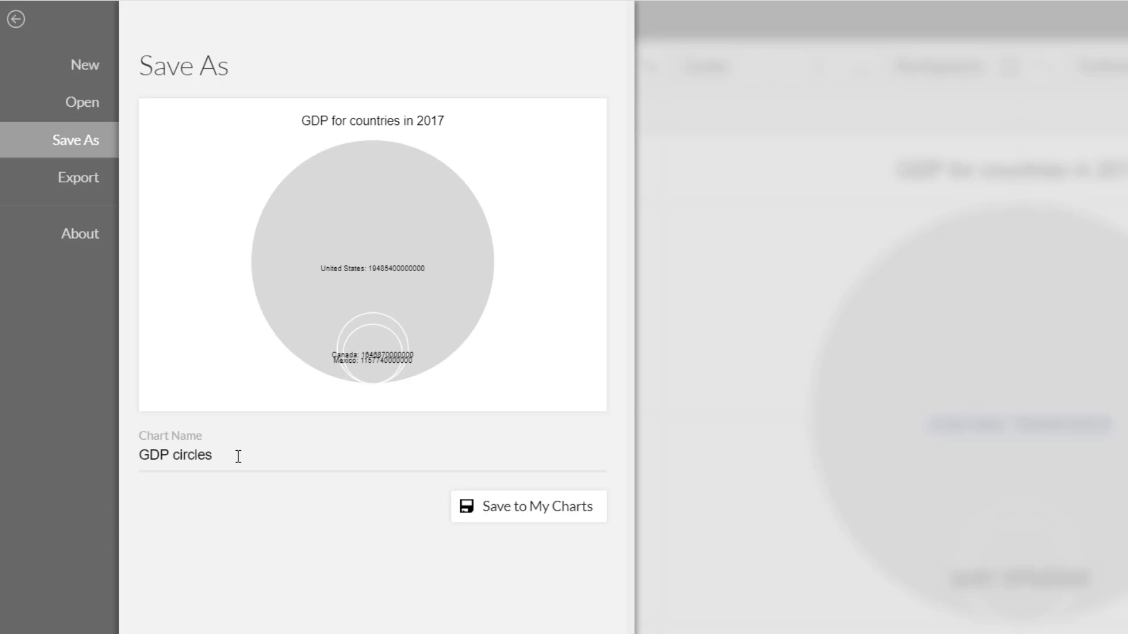